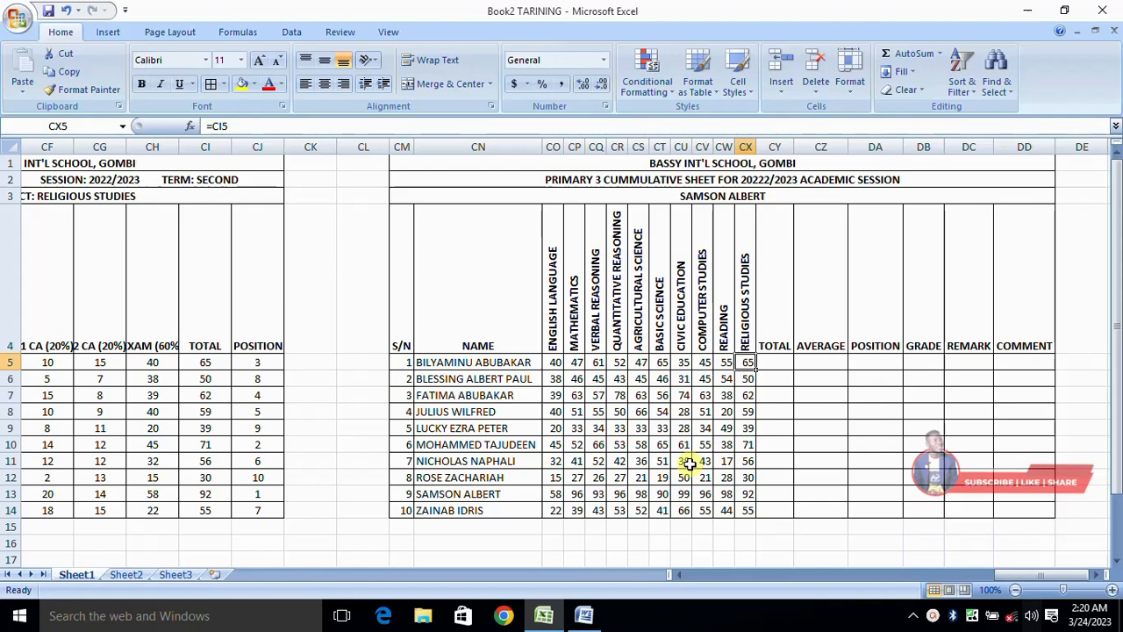
Begin a formula in the TOTAL cell of the first pupil's row, CY5.
click(783, 362)
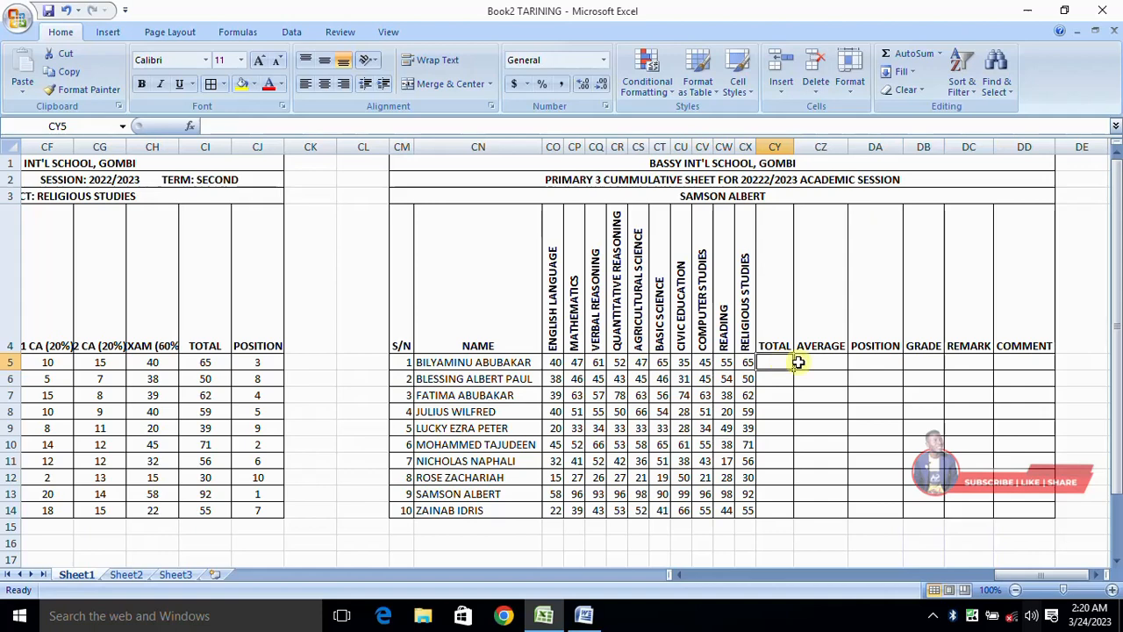
click(556, 363)
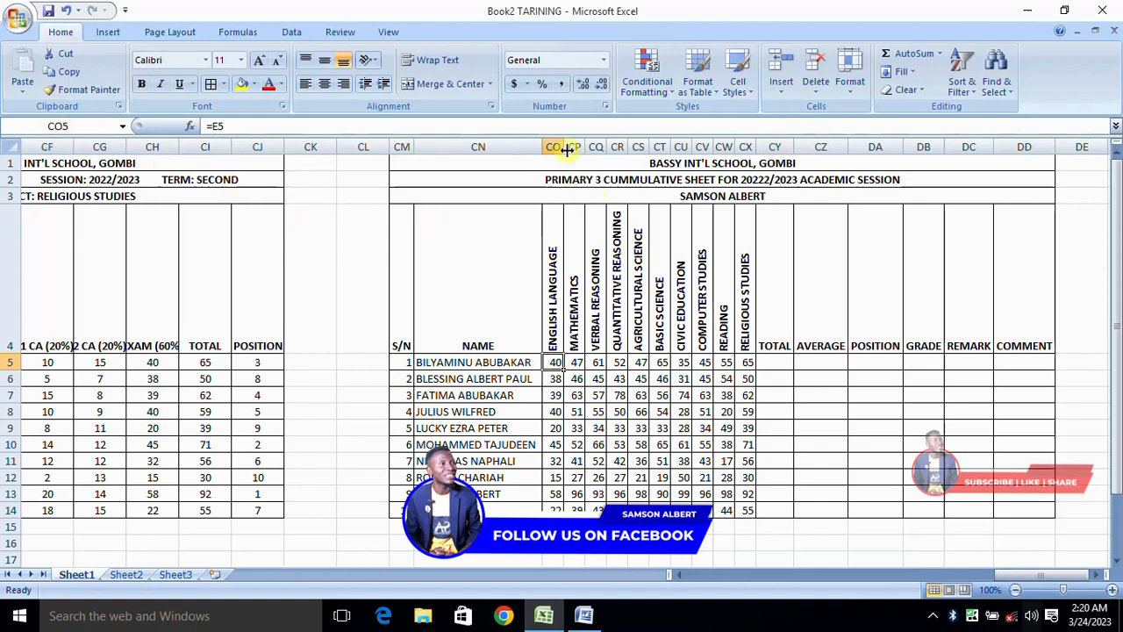
click(744, 147)
click(746, 362)
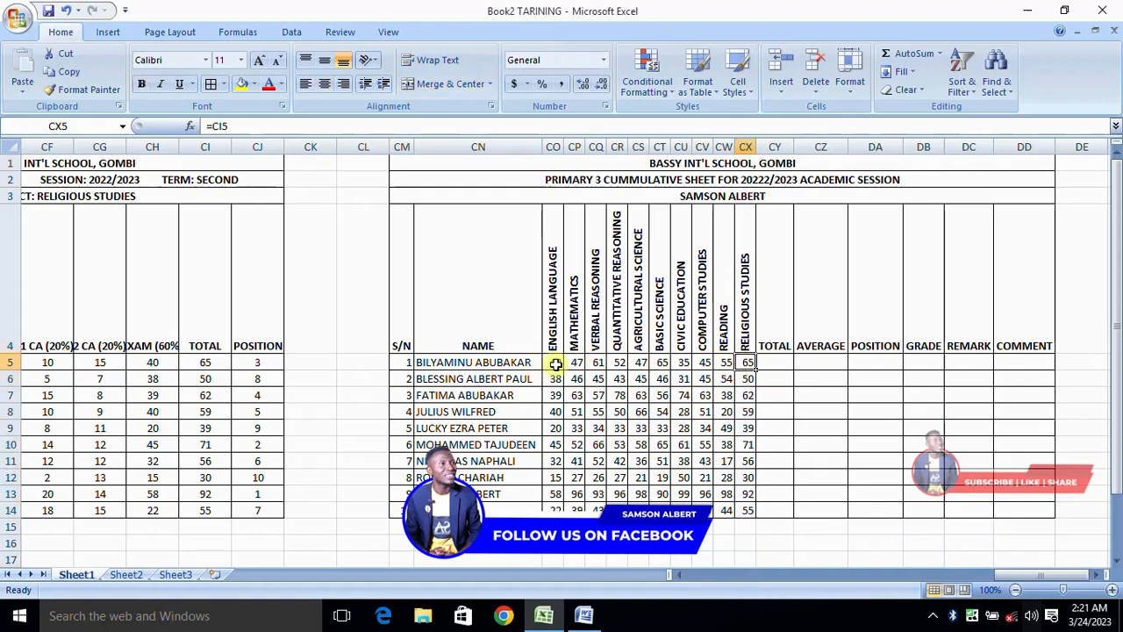
click(774, 361)
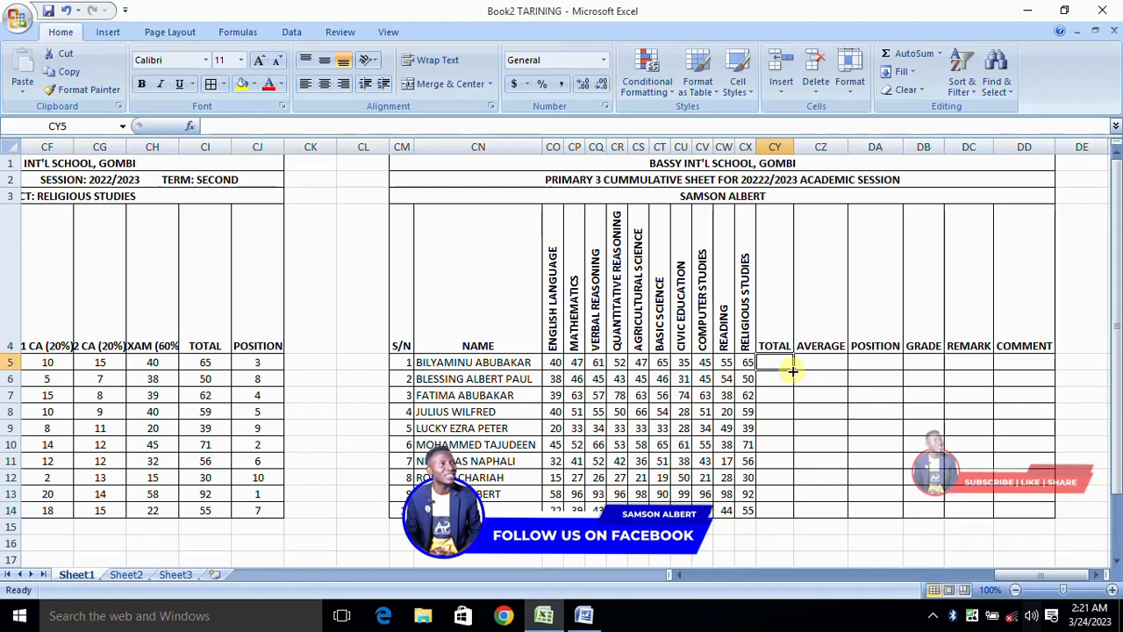
text(=)
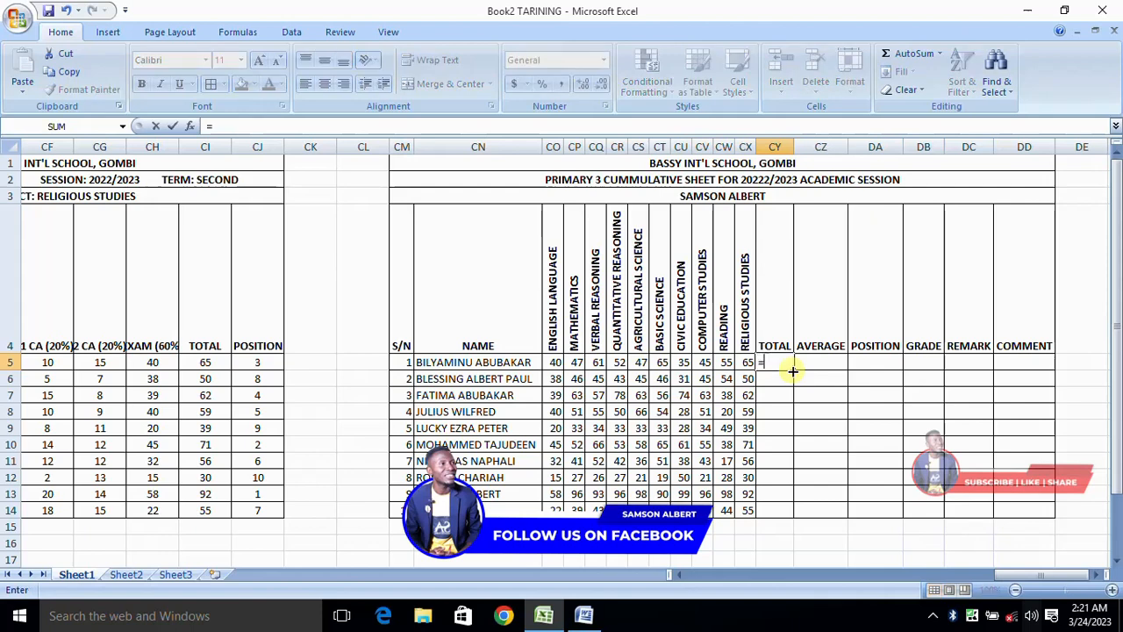
text(O5)
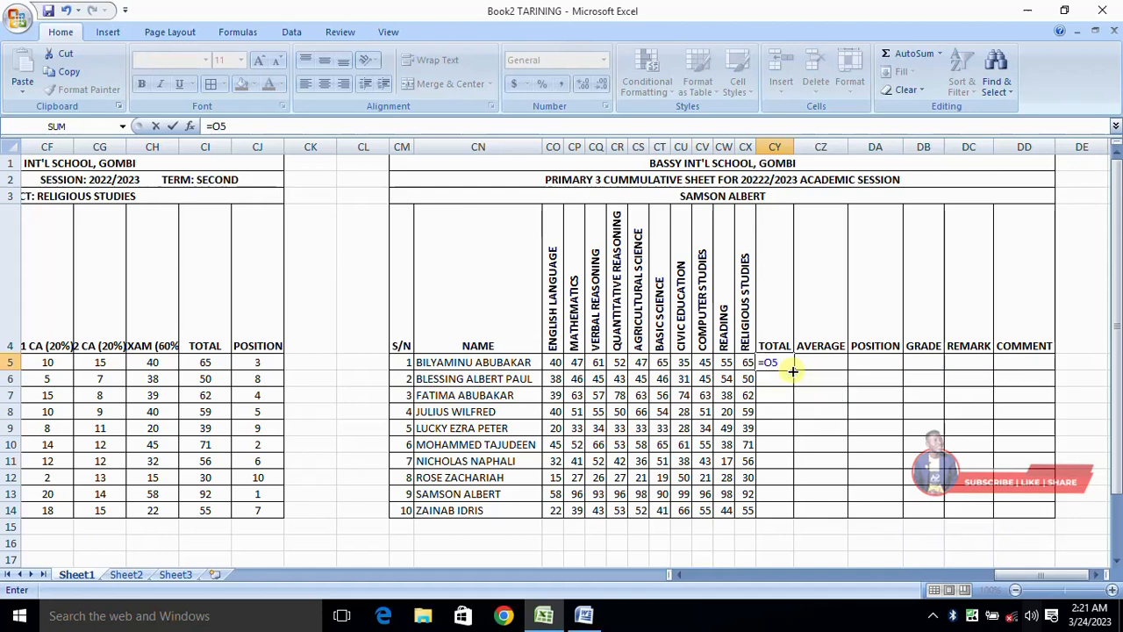
text(+)
key(BackSpace)
key(BackSpace)
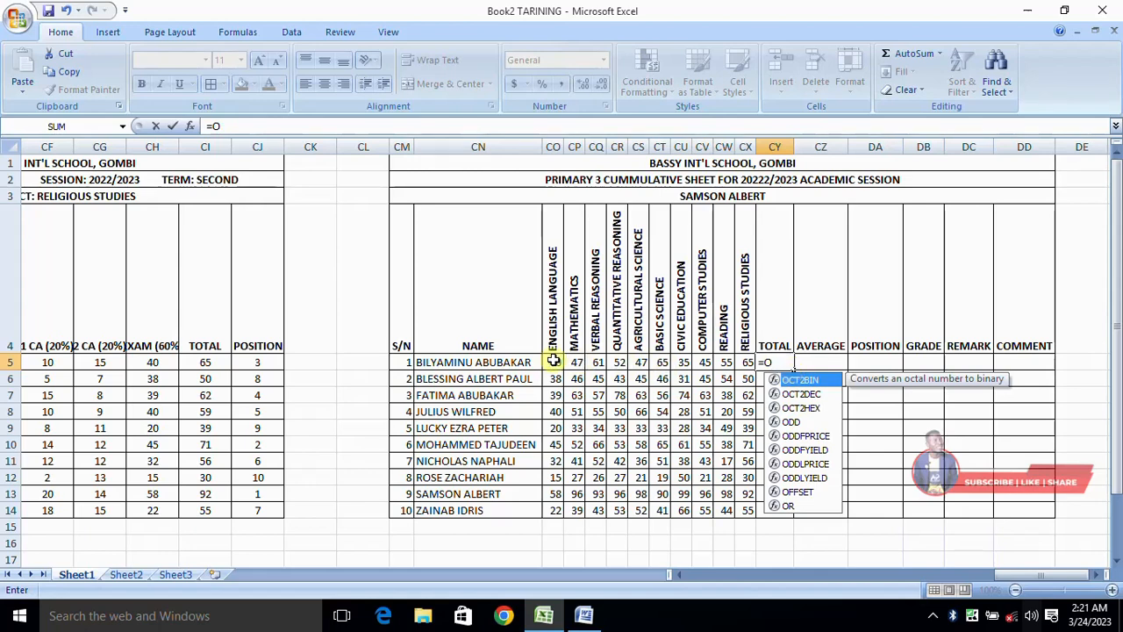
key(BackSpace)
text(CO5)
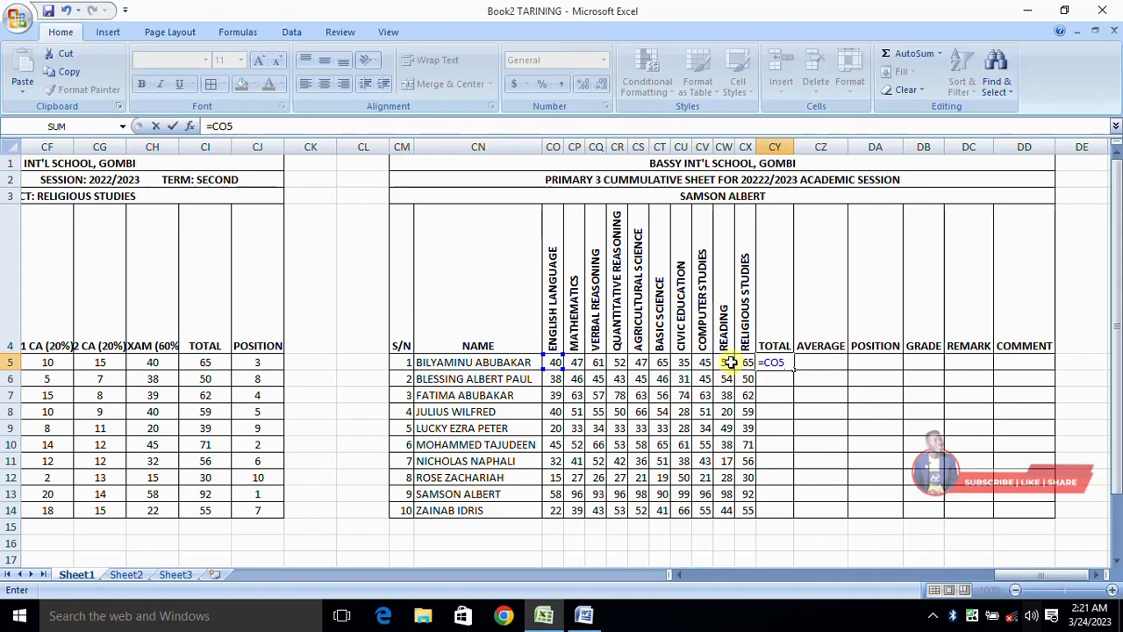
text(+)
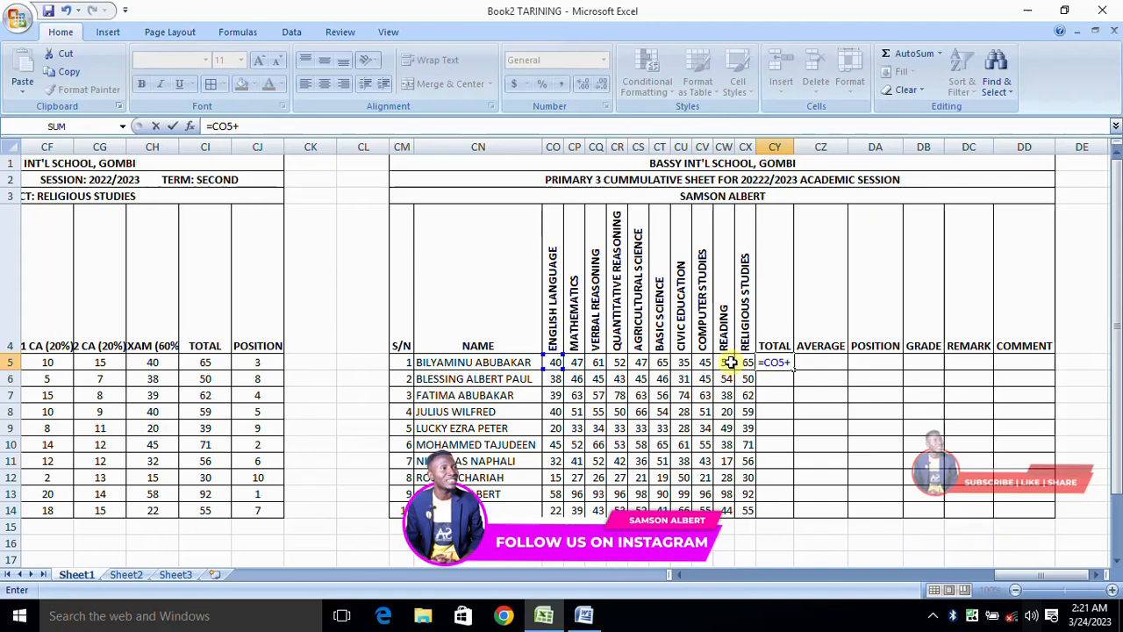
key(BackSpace)
key(BackSpace)
key(BackSpace)
key(BackSpace)
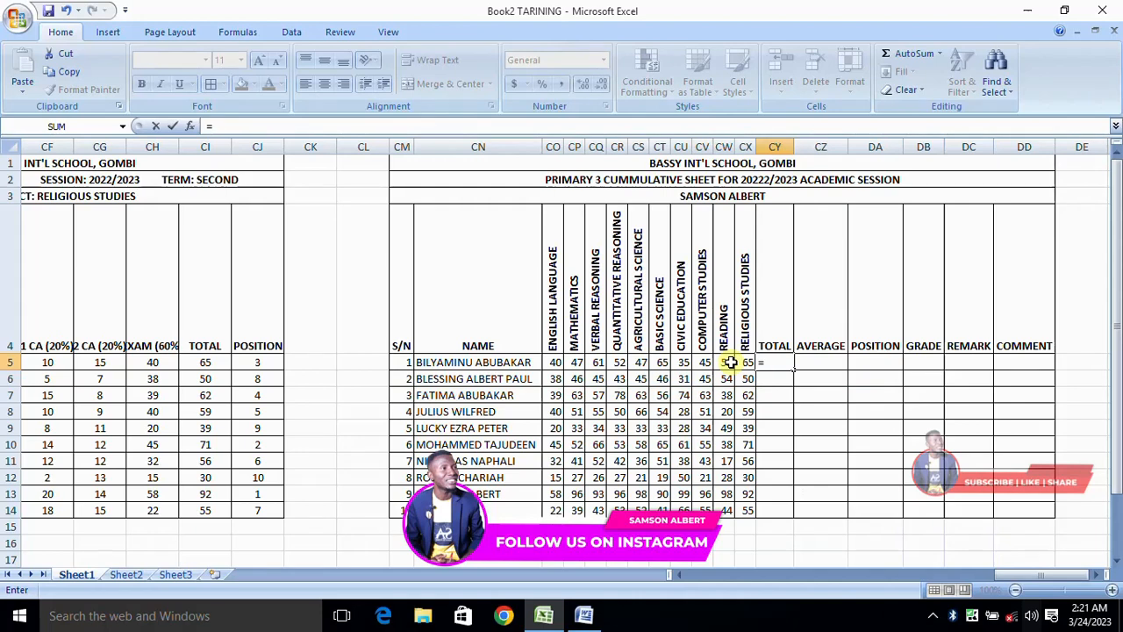
Total the first pupil's subject scores in CY5 with =SUM(CO5:CX5) and fill the formula down to CY14.
text(SUM)
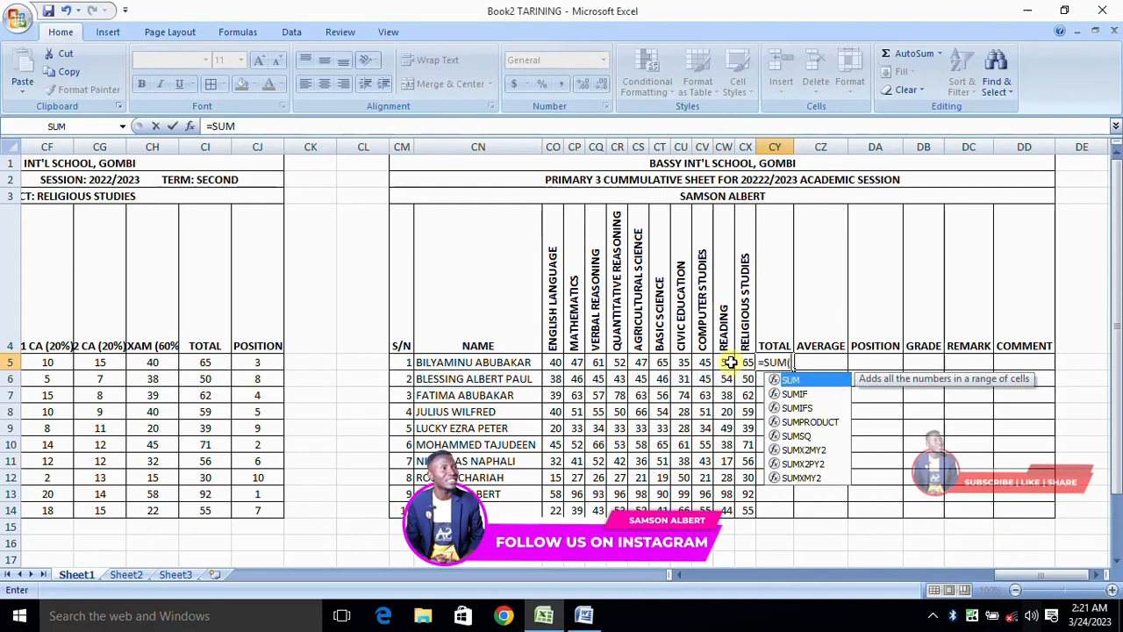
text((CO5:)
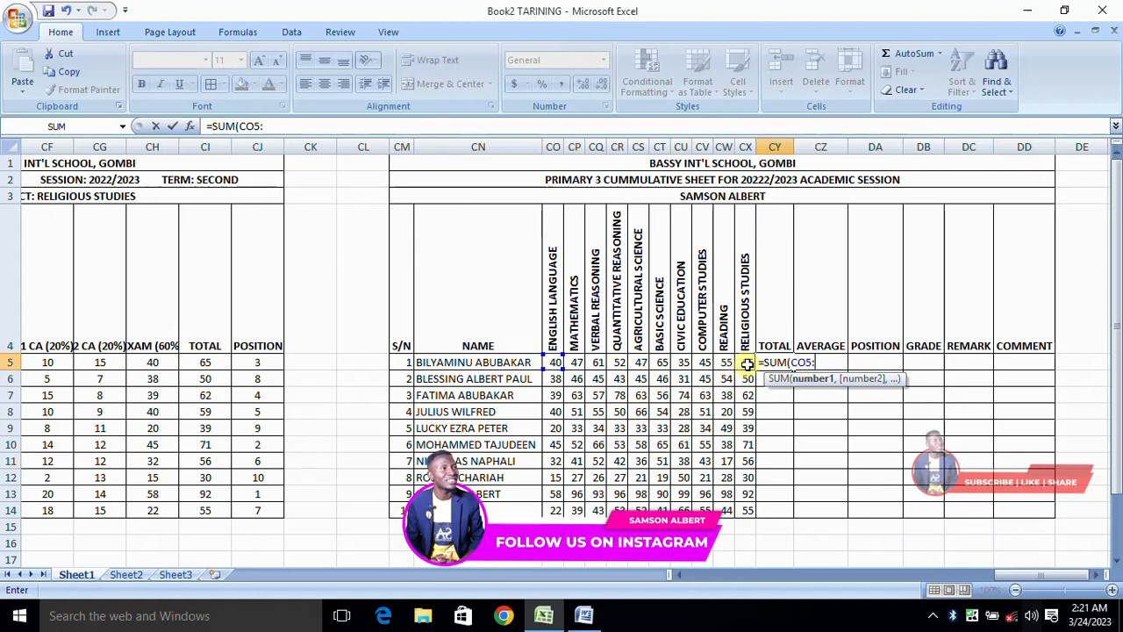
text(CX5)
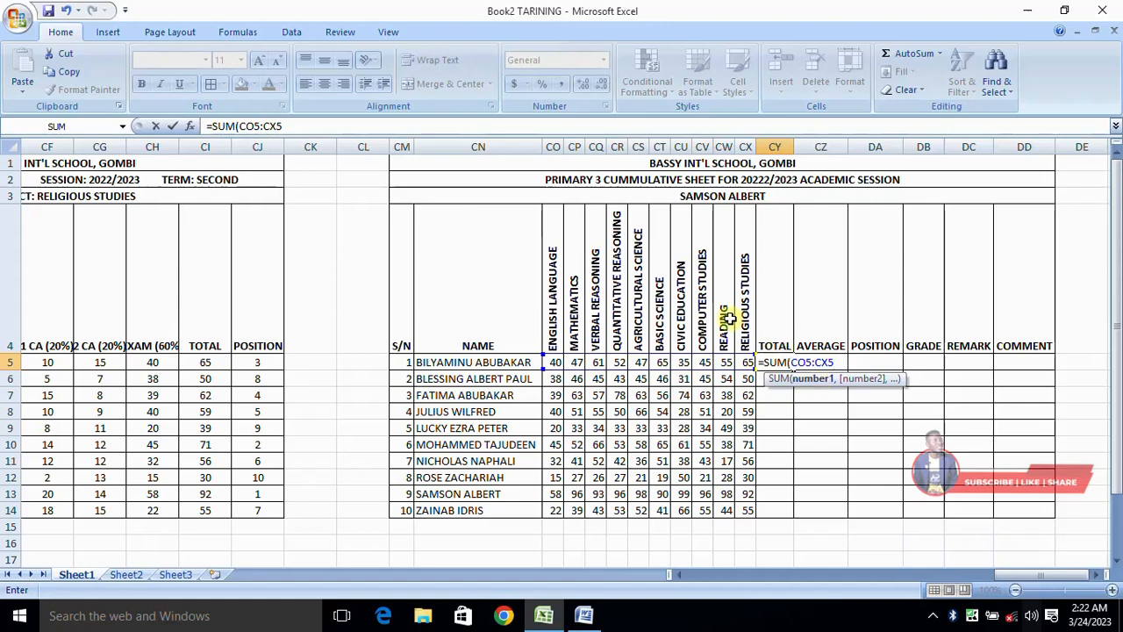
key(BackSpace)
key(BackSpace)
key(BackSpace)
key(BackSpace)
key(BackSpace)
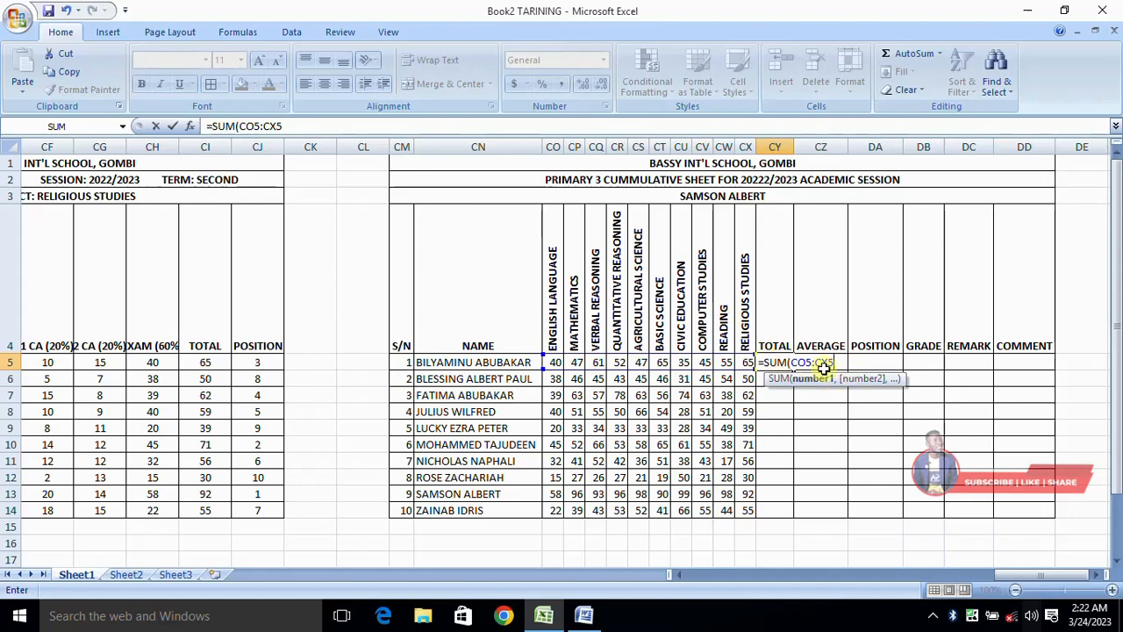
key(BackSpace)
key(BackSpace)
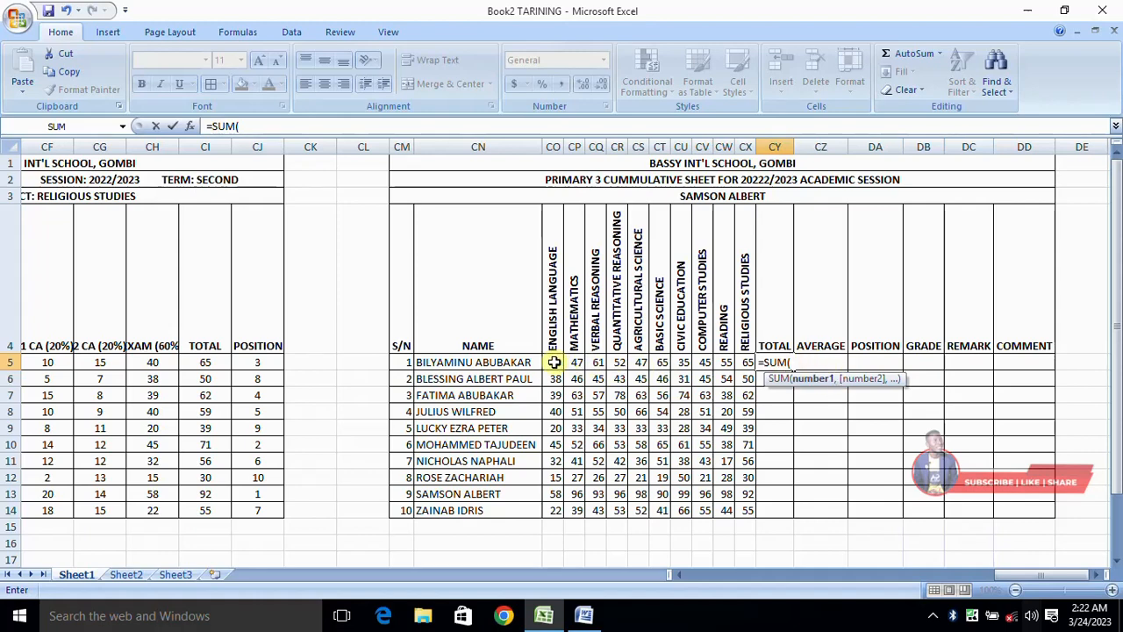
drag(555, 362, 744, 361)
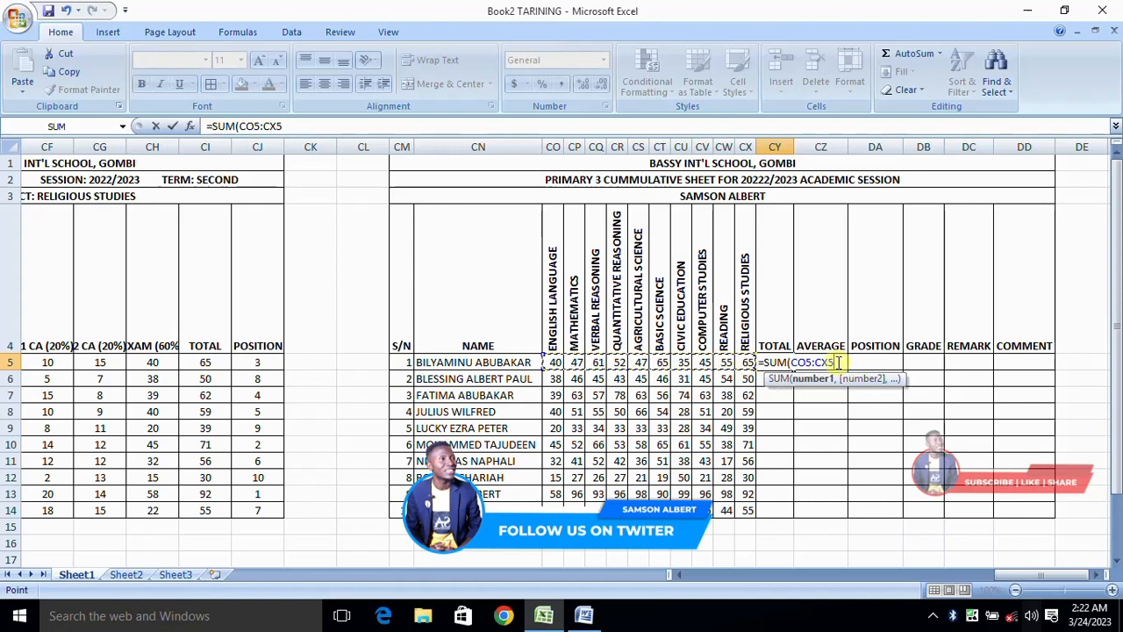
click(838, 363)
text())
key(Return)
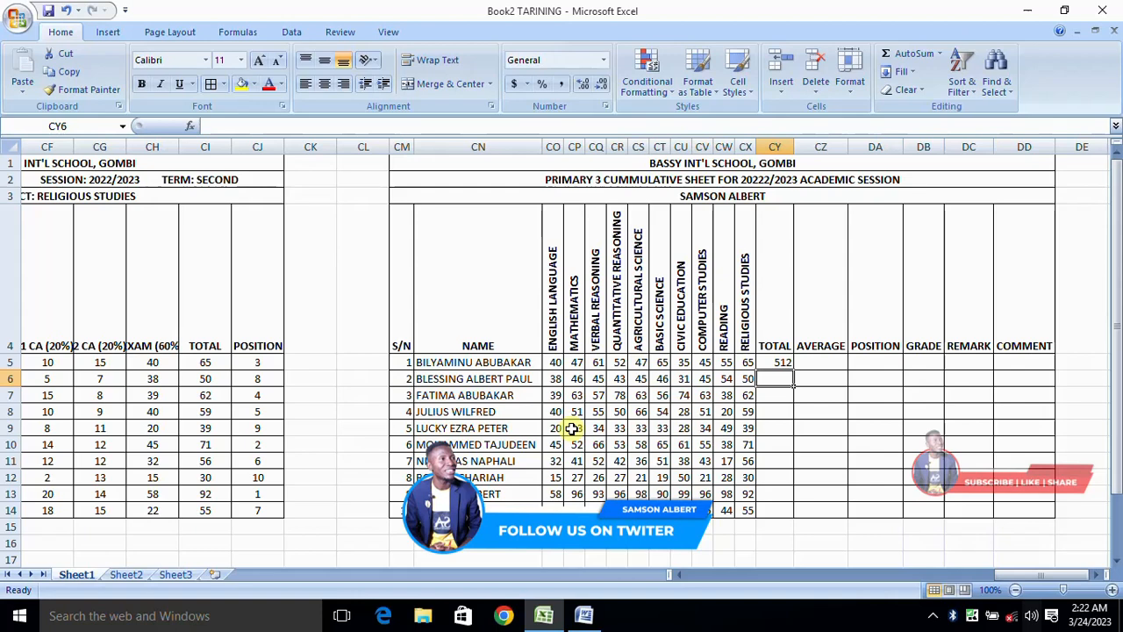
click(782, 360)
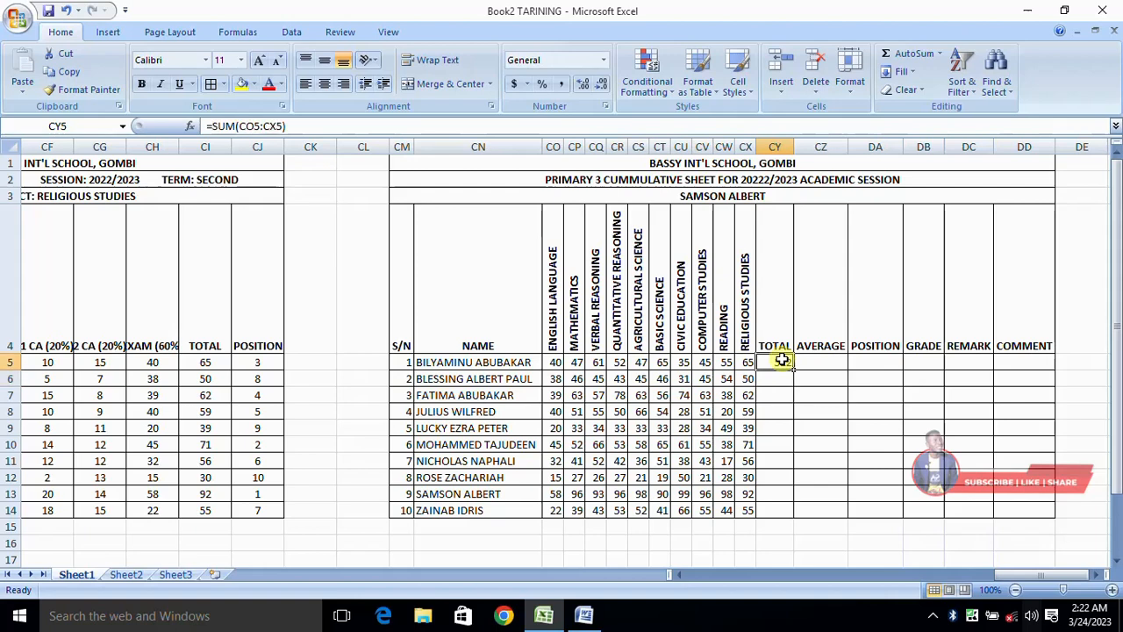
drag(795, 370, 800, 515)
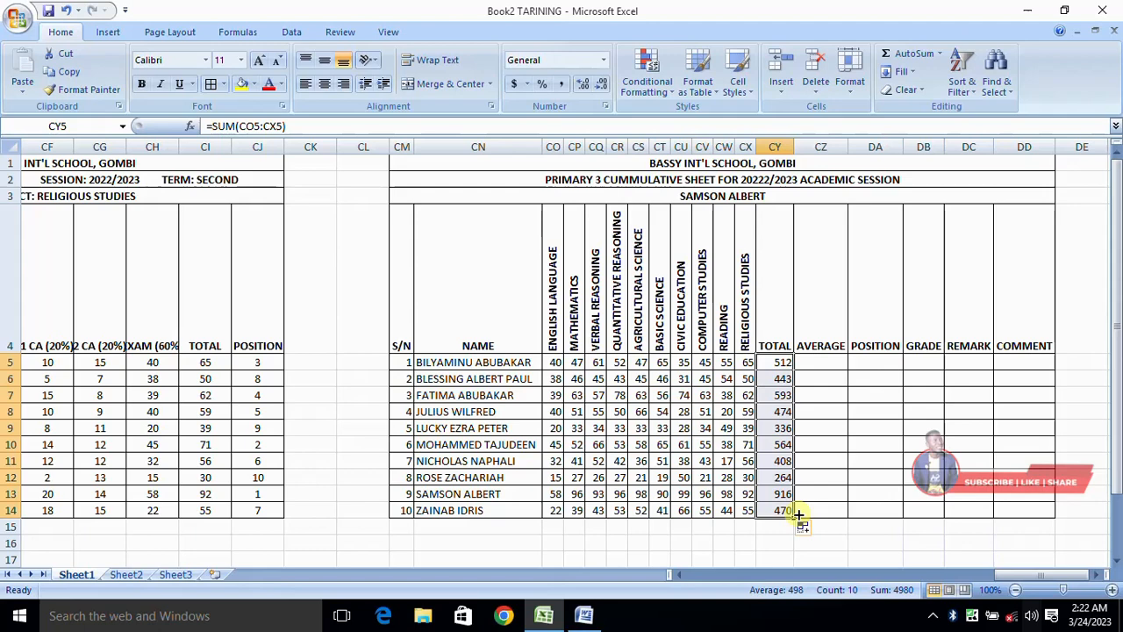
Calculate the first pupil's average in CZ5 with the formula =CY5/10, dismissing the Krisp update window.
click(812, 360)
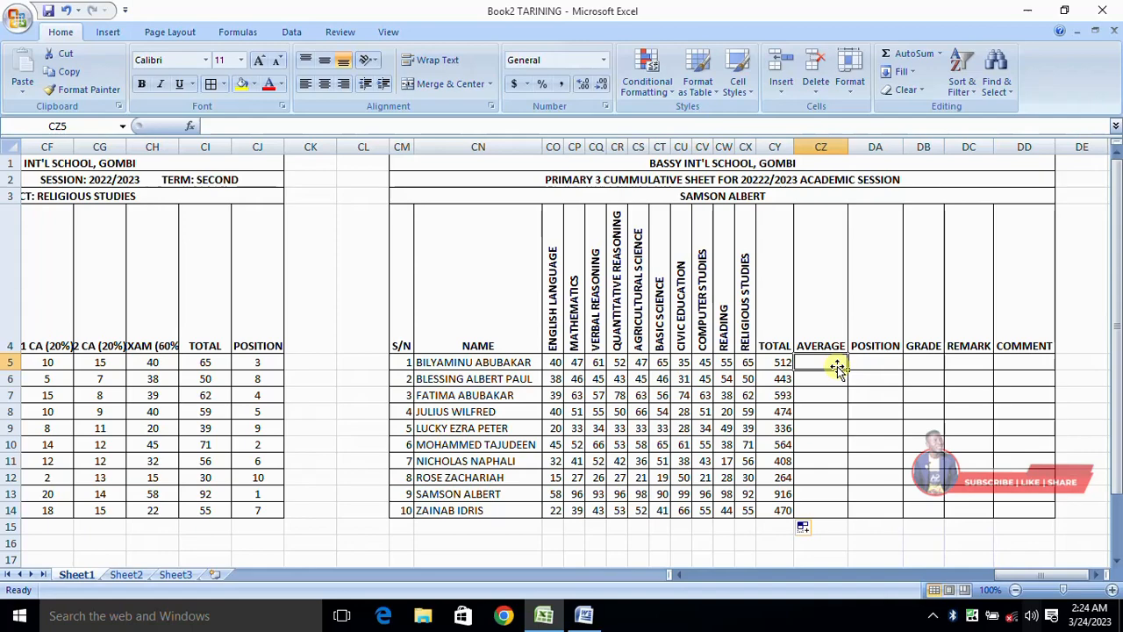
text(=)
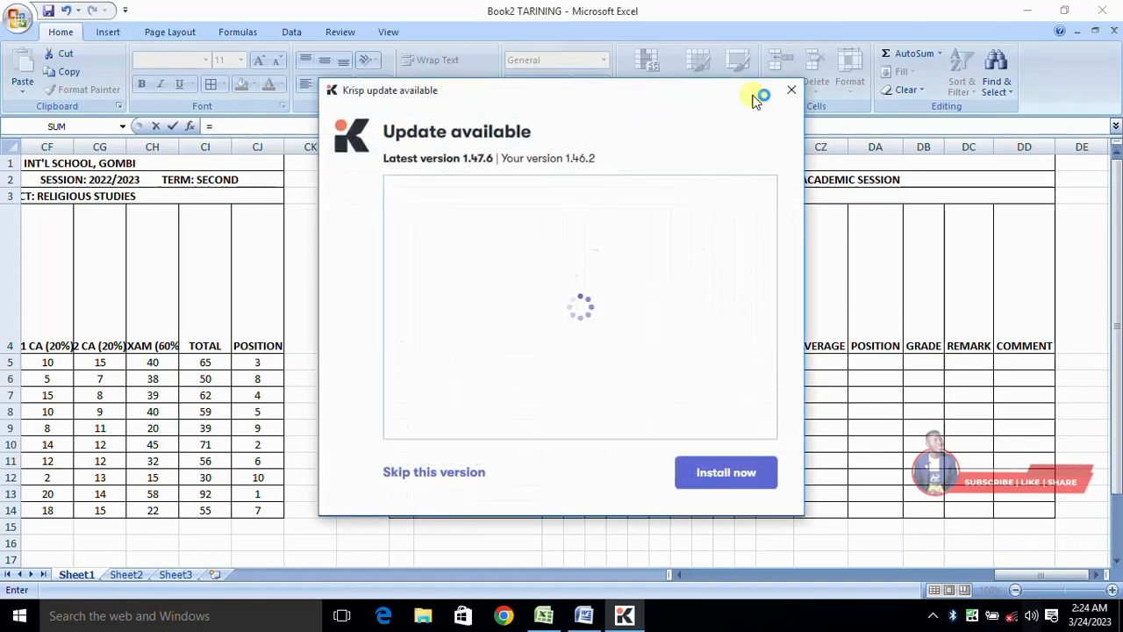
click(791, 91)
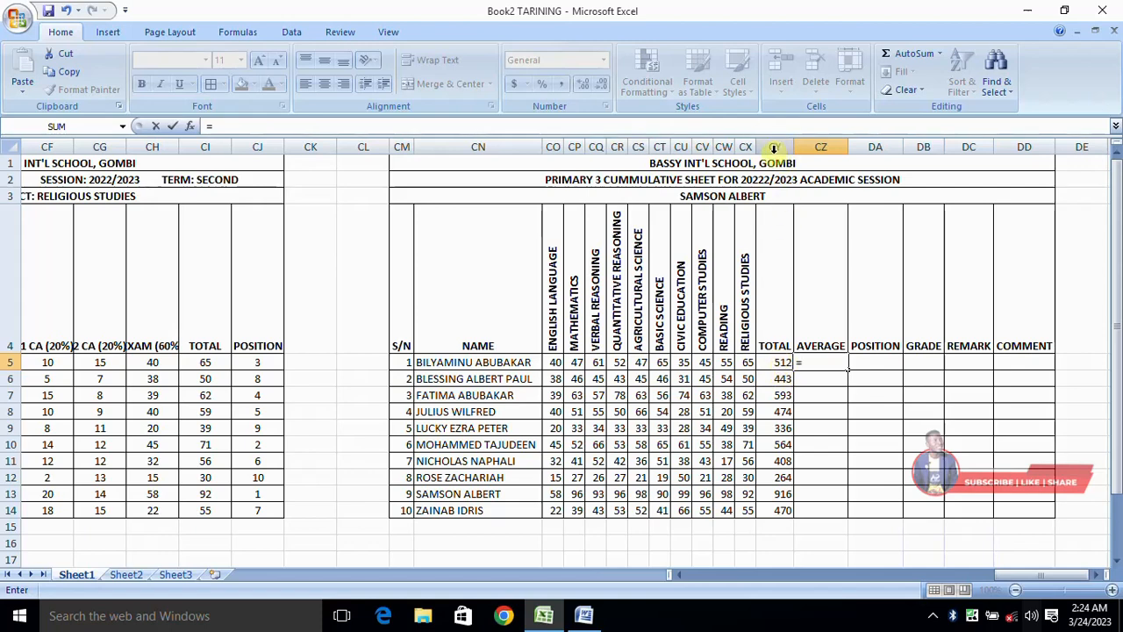
text(C)
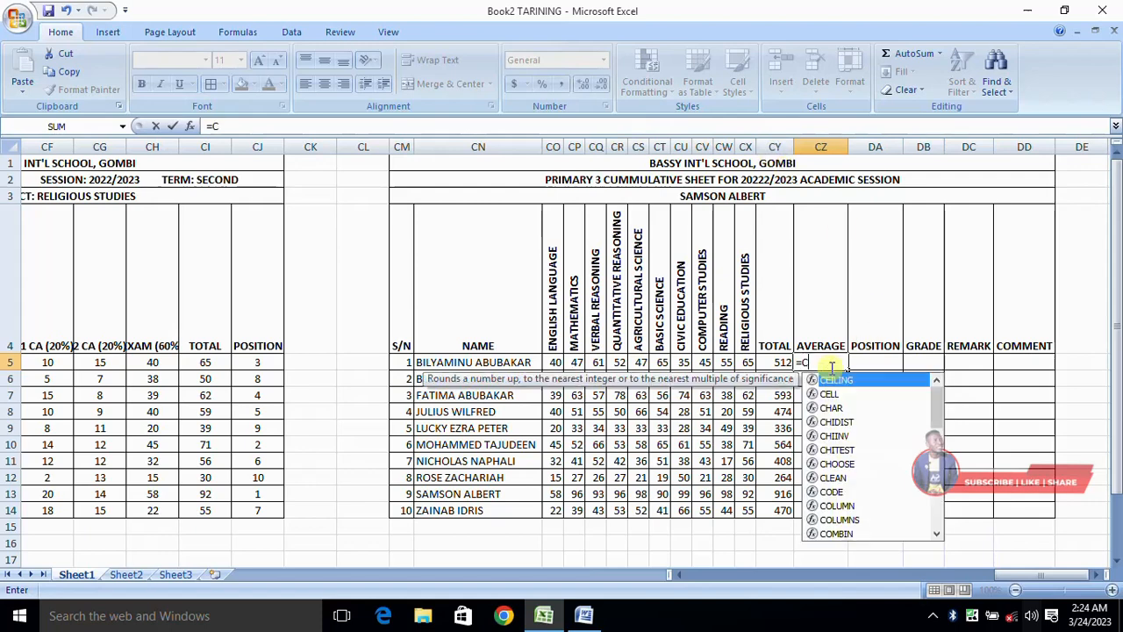
text(Y5)
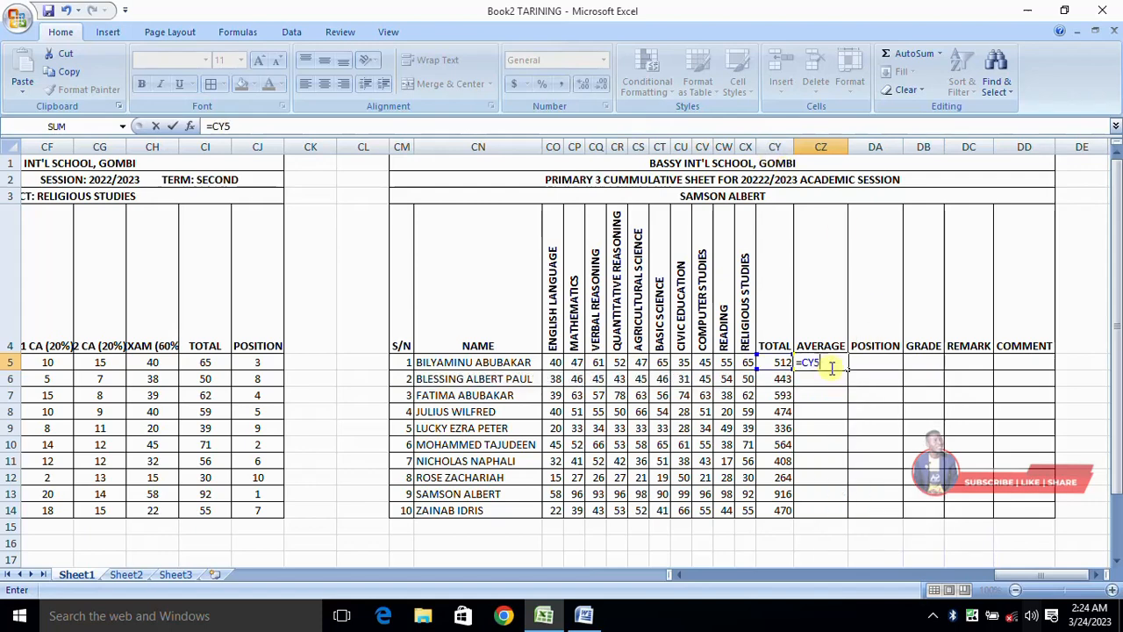
text(/10)
key(Return)
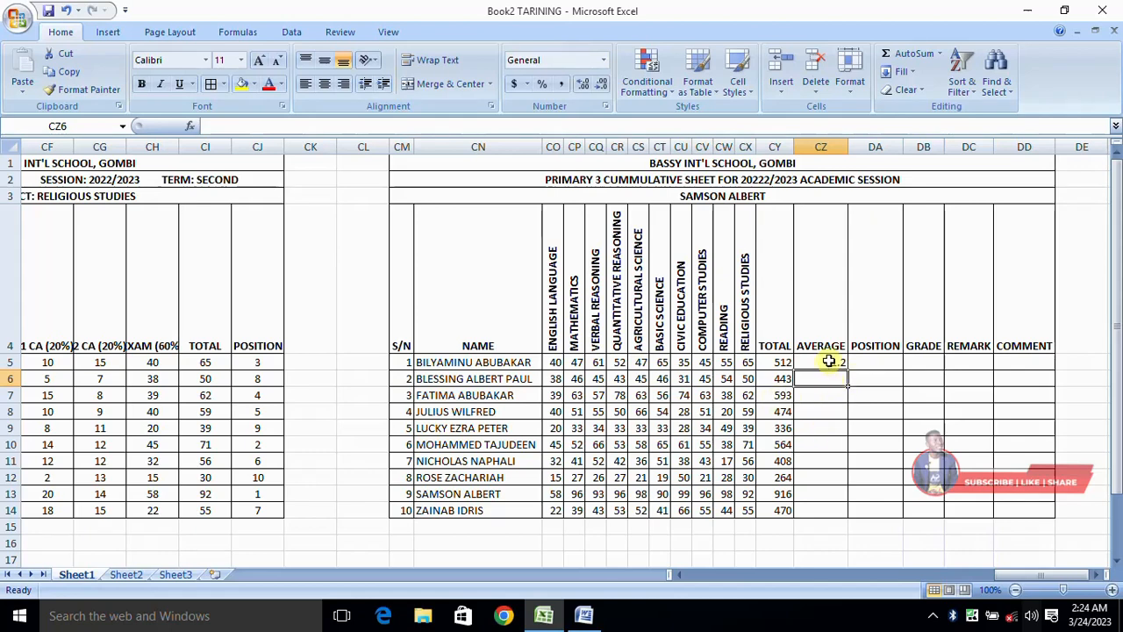
Fill the average formula from CZ5 down to CZ14 and show the averages with two decimal places.
click(831, 361)
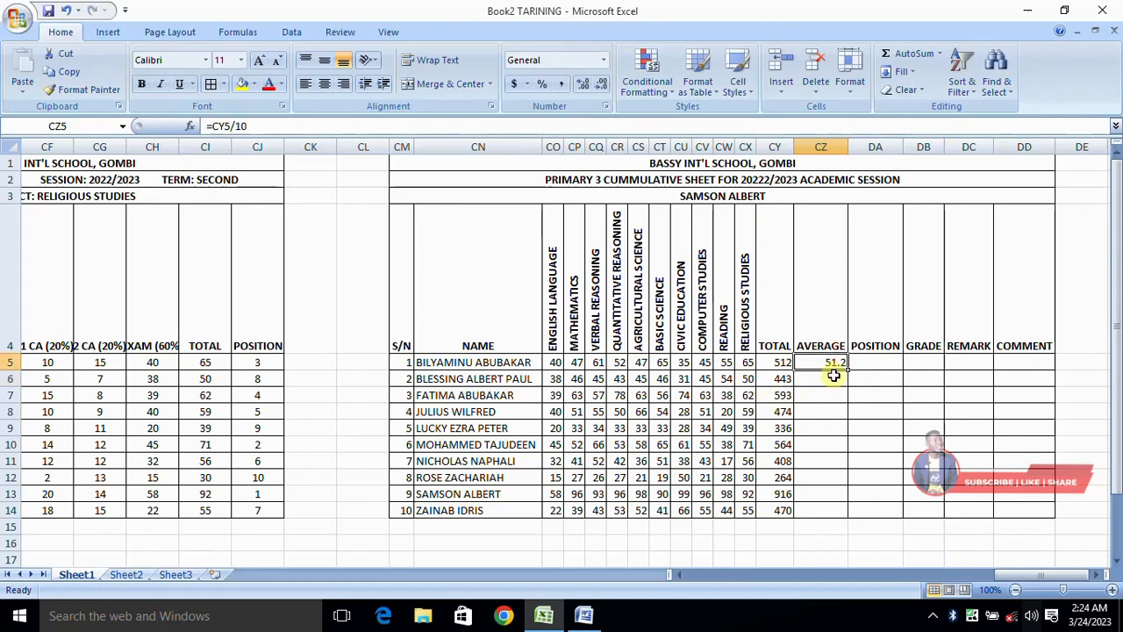
drag(848, 369, 852, 517)
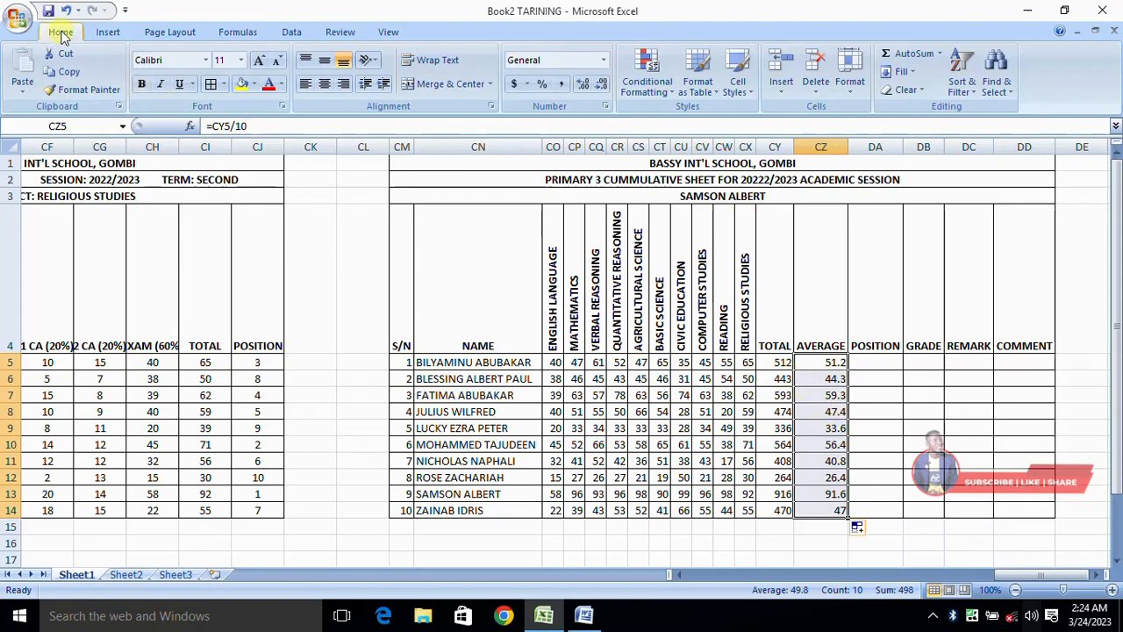
click(588, 86)
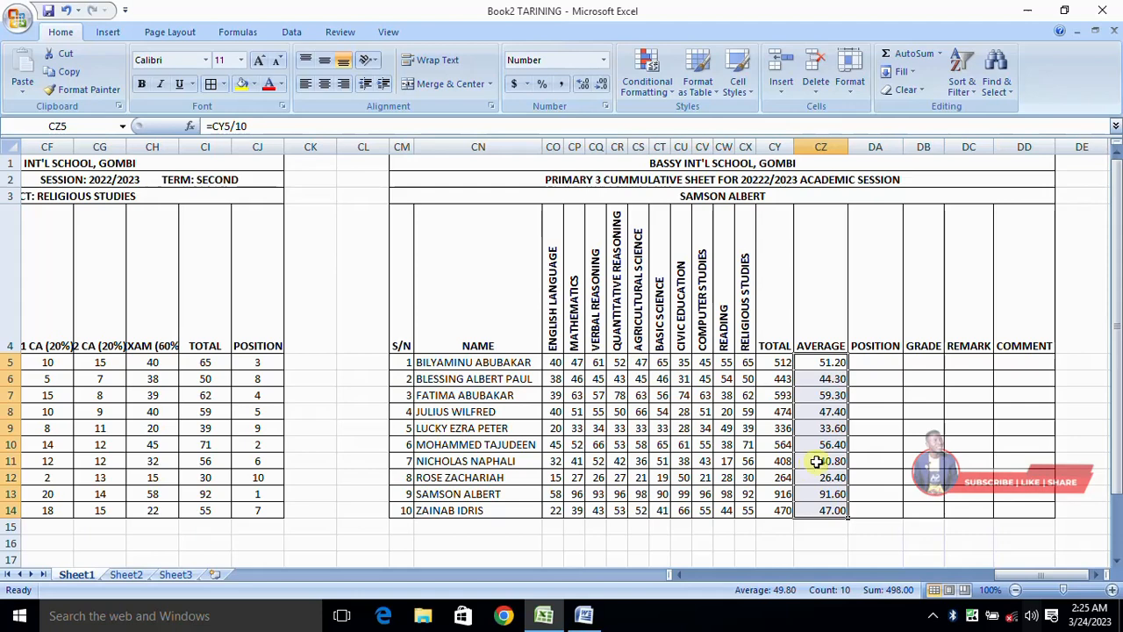
click(935, 618)
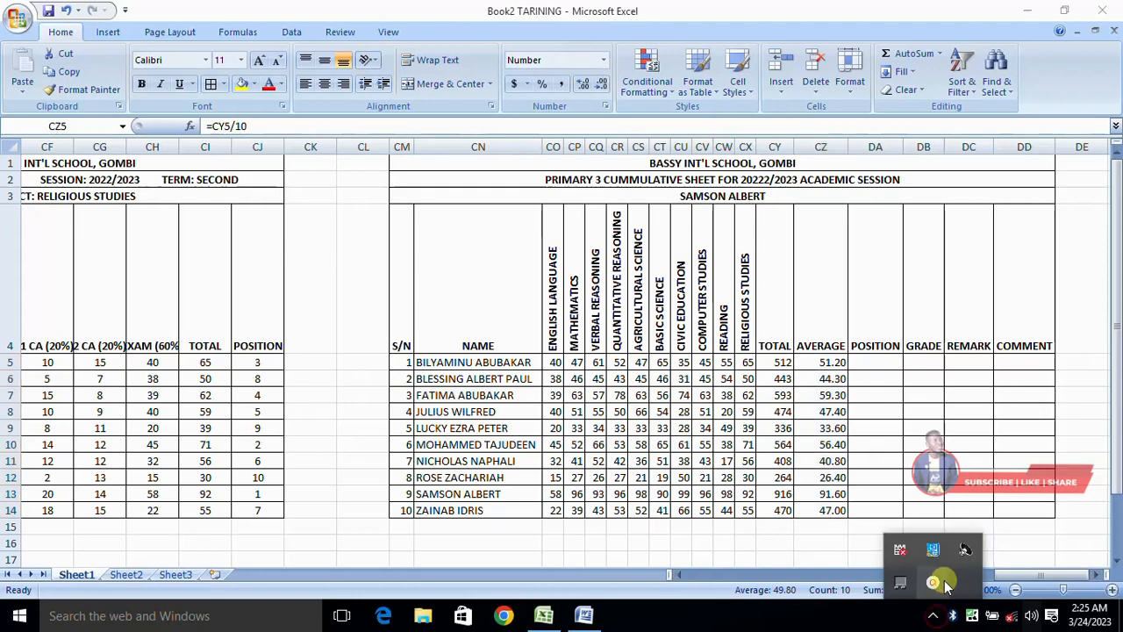
click(933, 582)
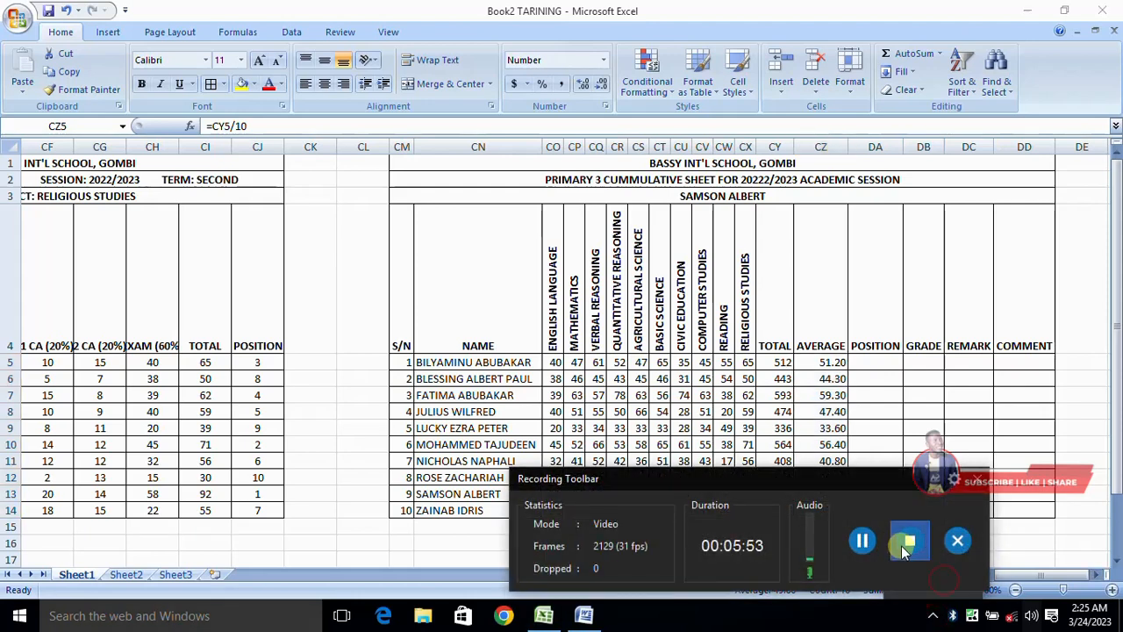